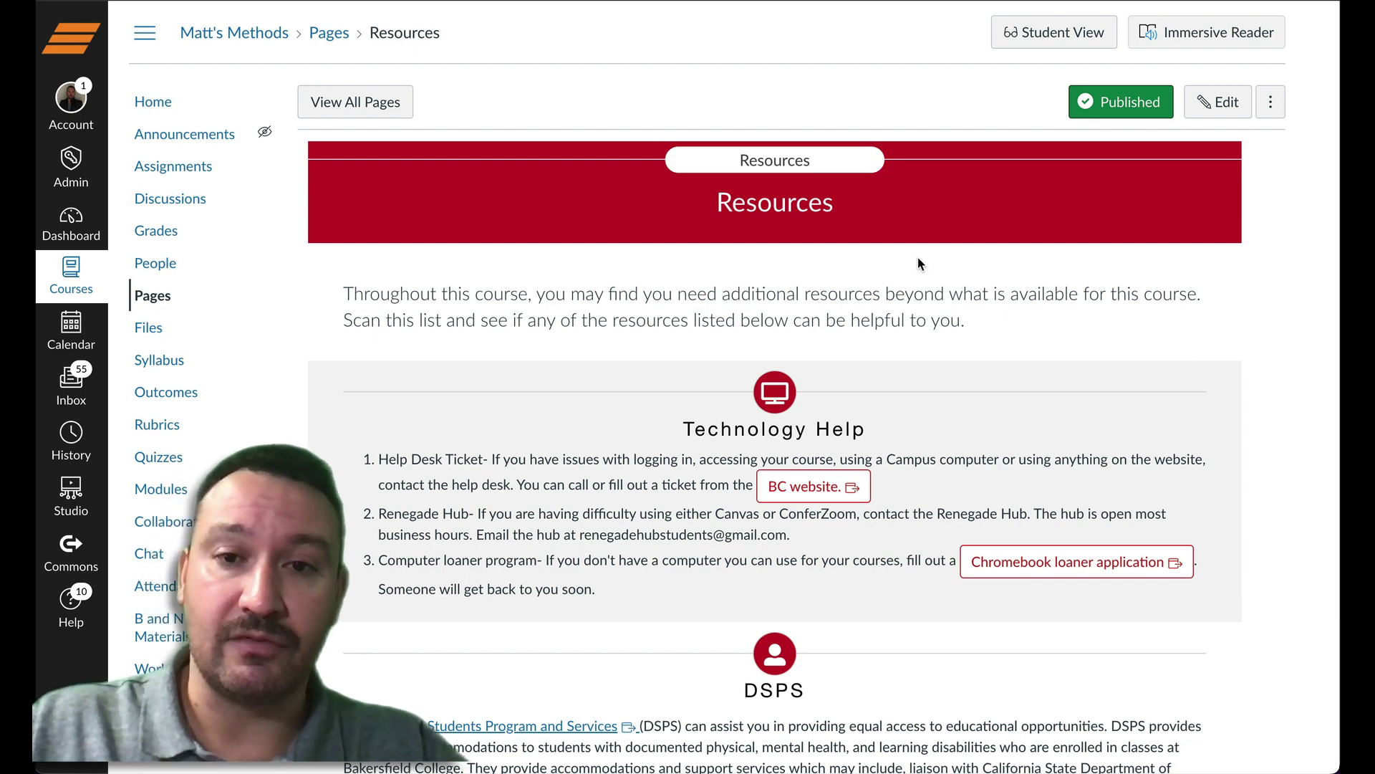
# Scroll through the Commons search page listing 249,642 shared resources and featured courses
pyautogui.scroll(-3, 917, 259)
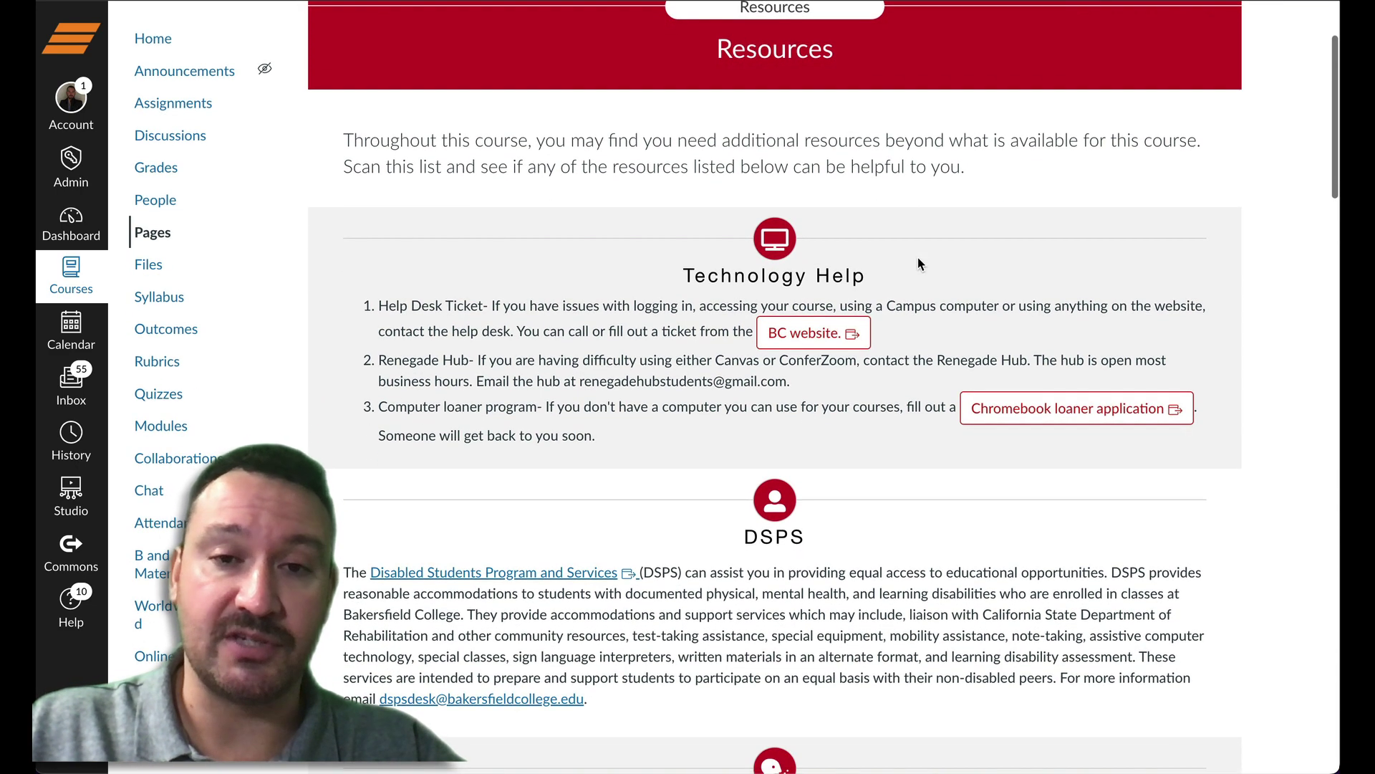
pyautogui.scroll(-1, 917, 259)
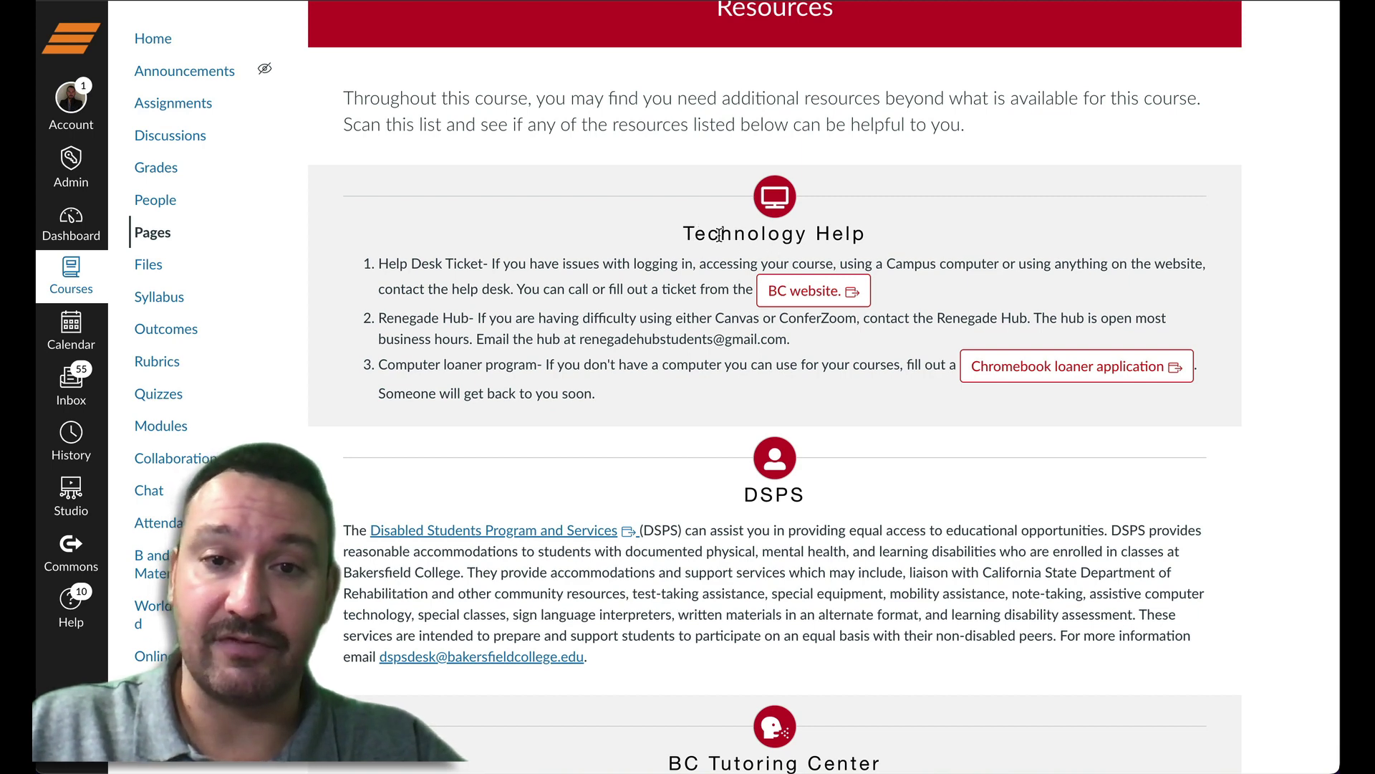
pyautogui.scroll(-4, 719, 235)
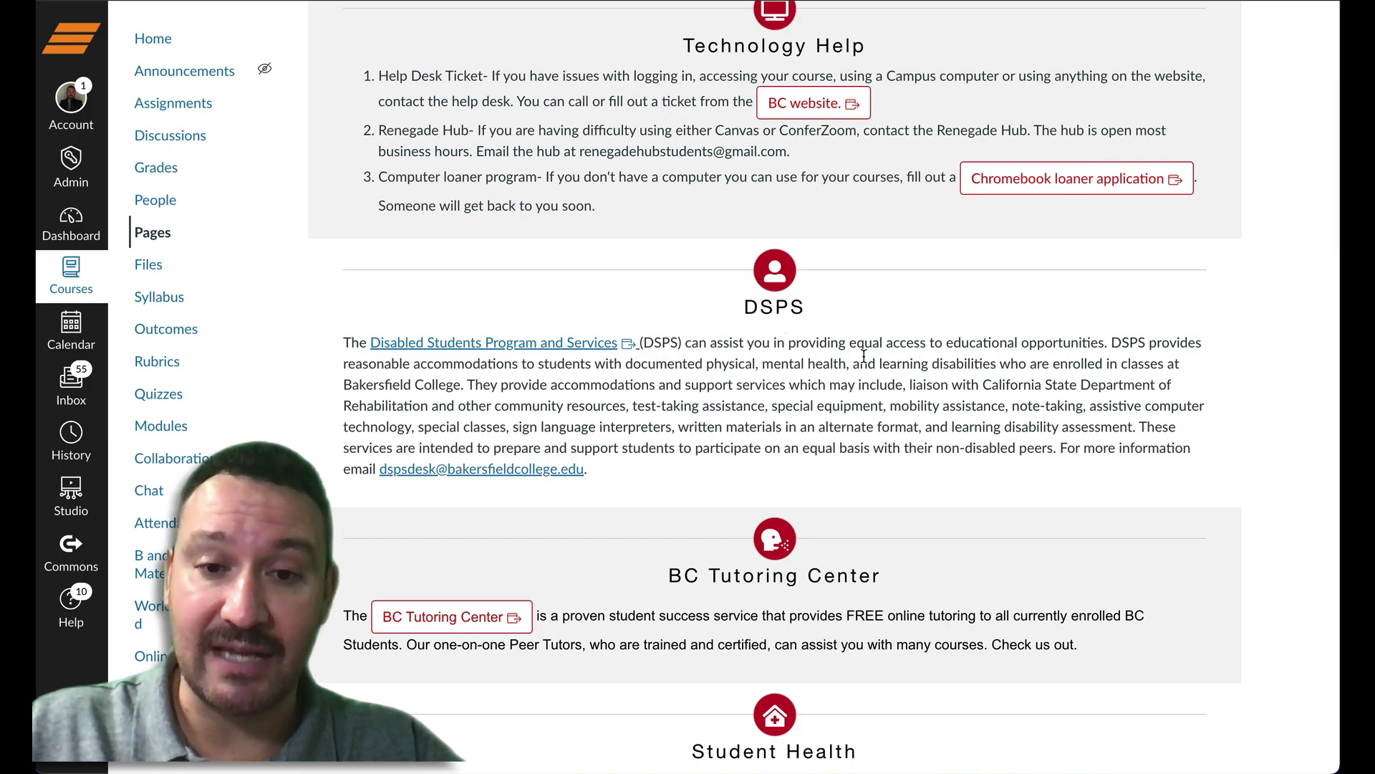
pyautogui.scroll(-7, 804, 310)
pyautogui.scroll(-12, 751, 274)
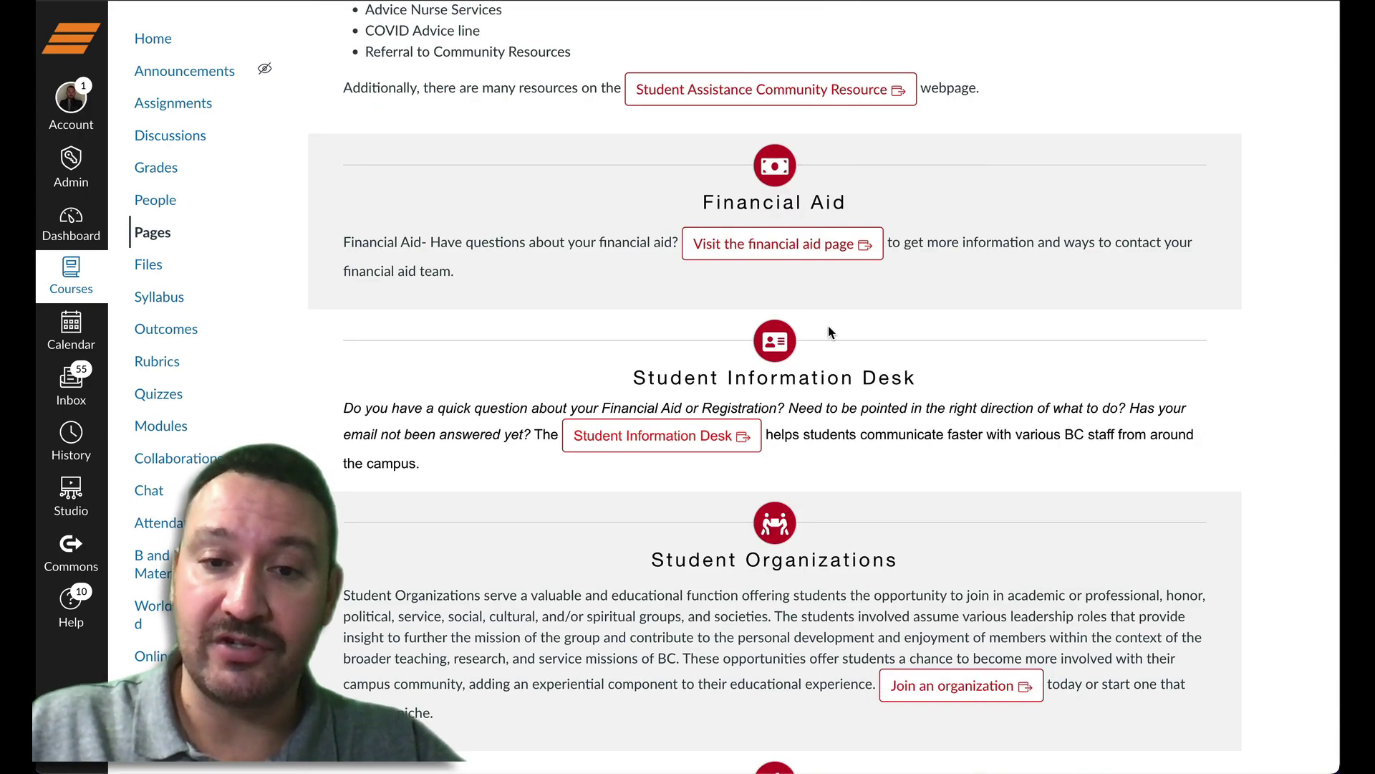
pyautogui.scroll(-20, 917, 428)
pyautogui.scroll(-5, 921, 428)
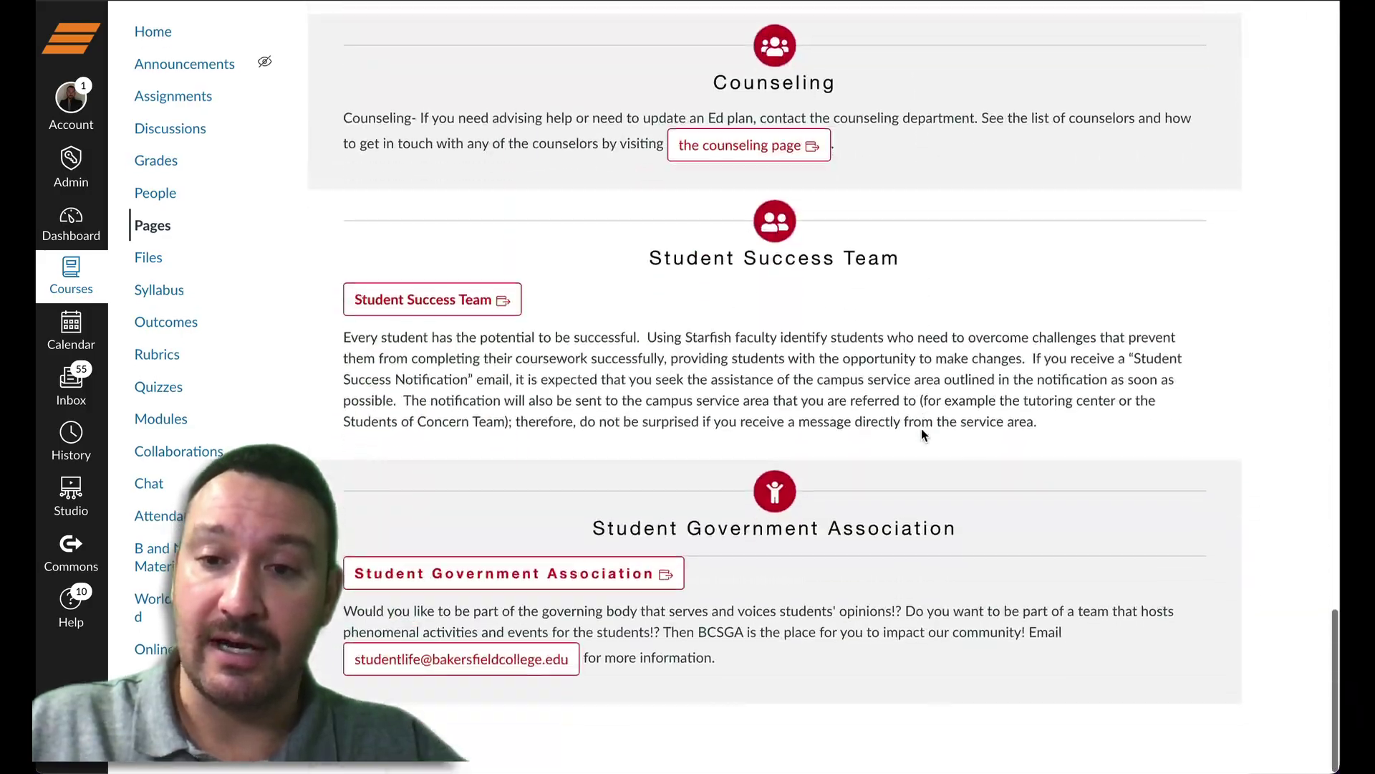
pyautogui.scroll(20, 921, 428)
pyautogui.scroll(13, 921, 428)
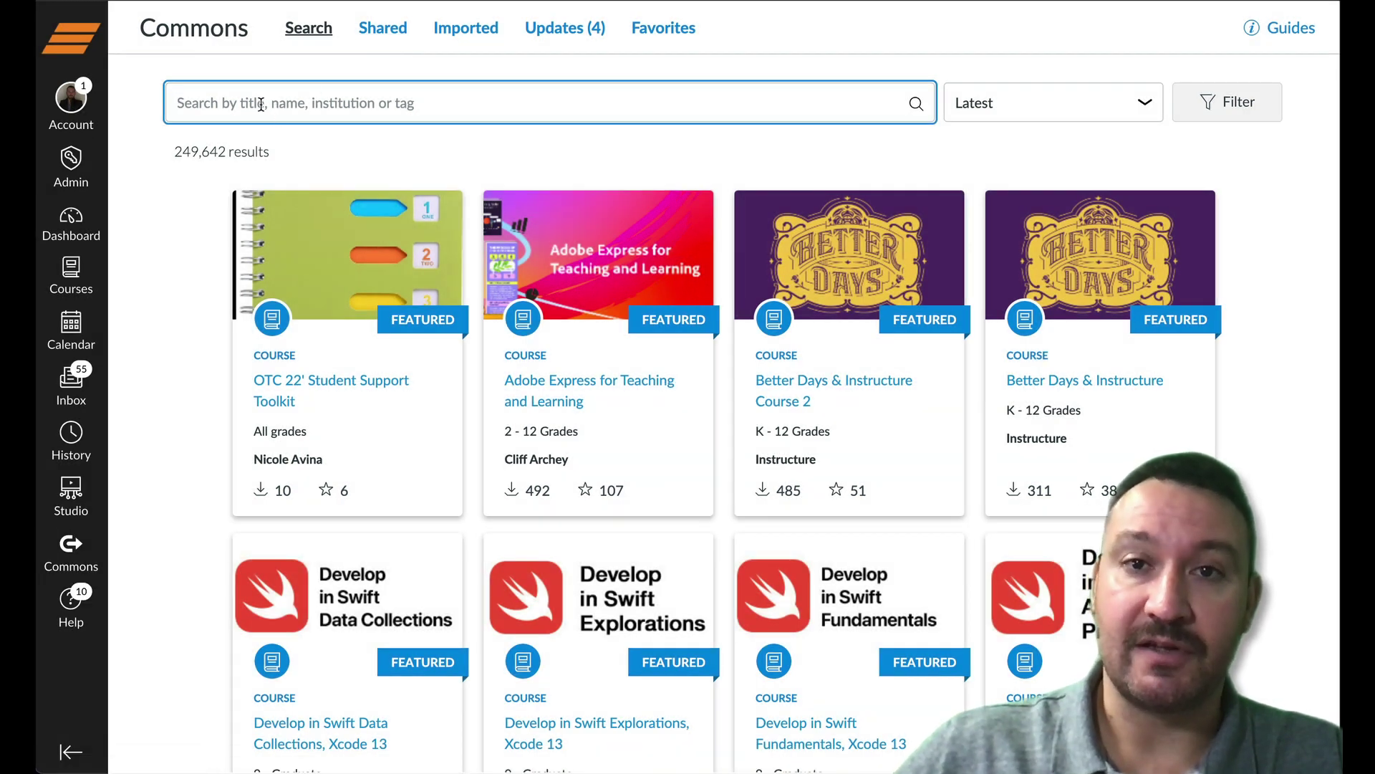
# Search Commons for 'Bakersfield College' to get 87 matching resources
pyautogui.click(260, 104)
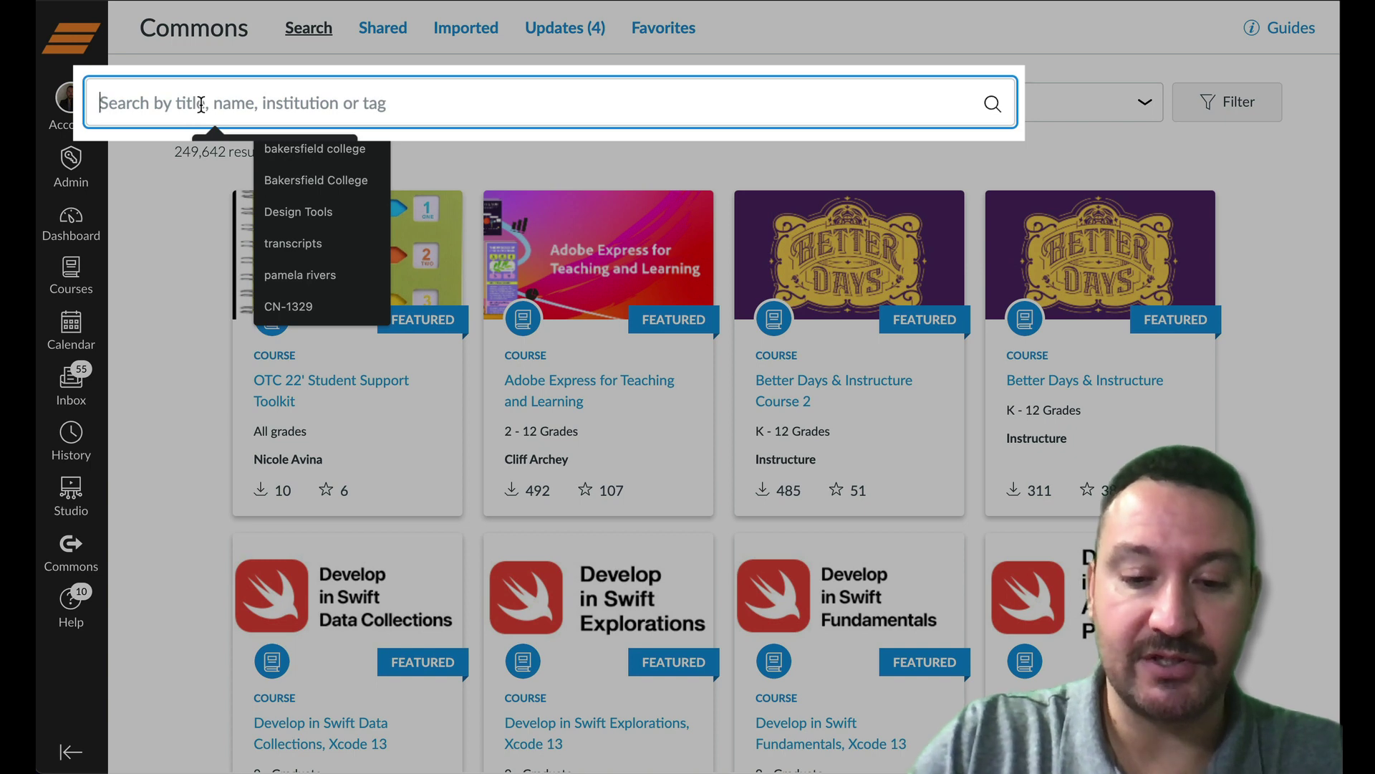
pyautogui.write('Bakersfield Col')
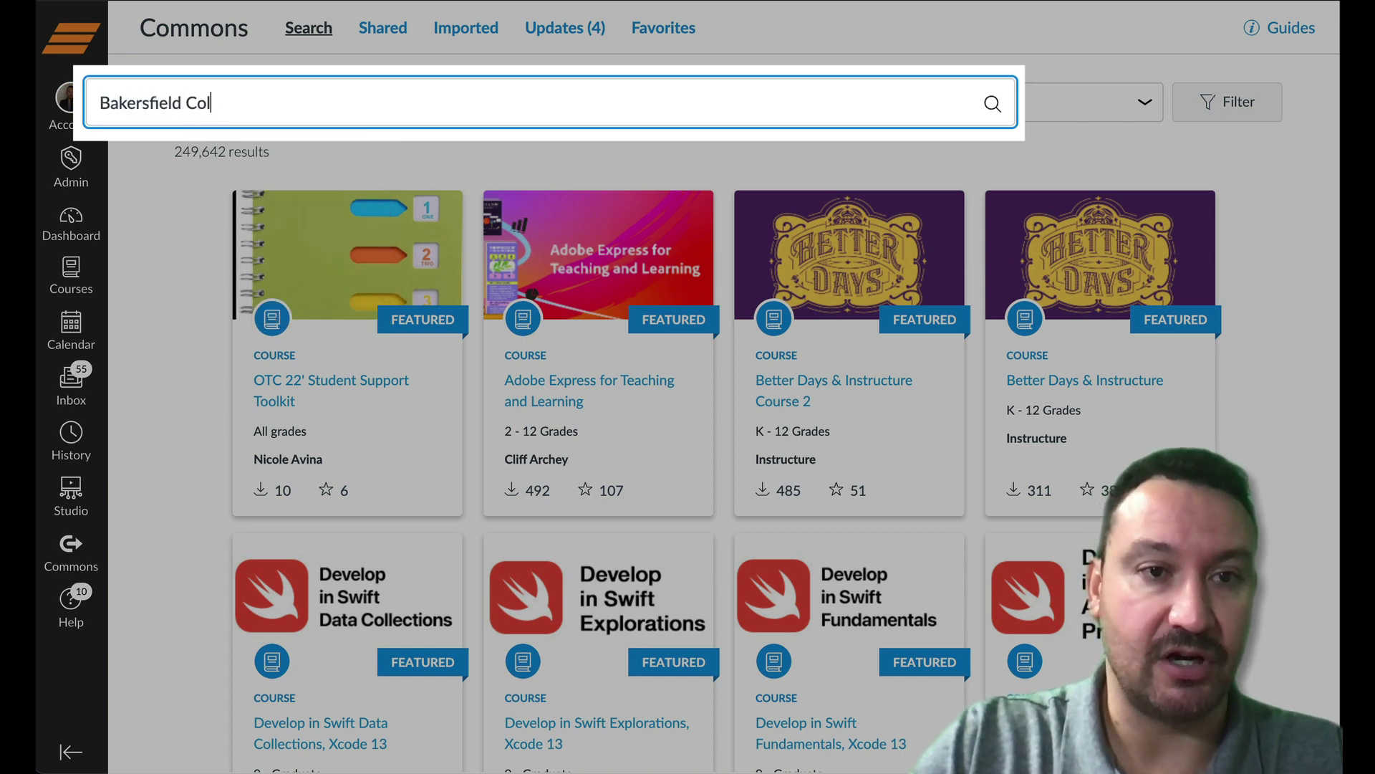
pyautogui.write('lege')
pyautogui.press('Return')
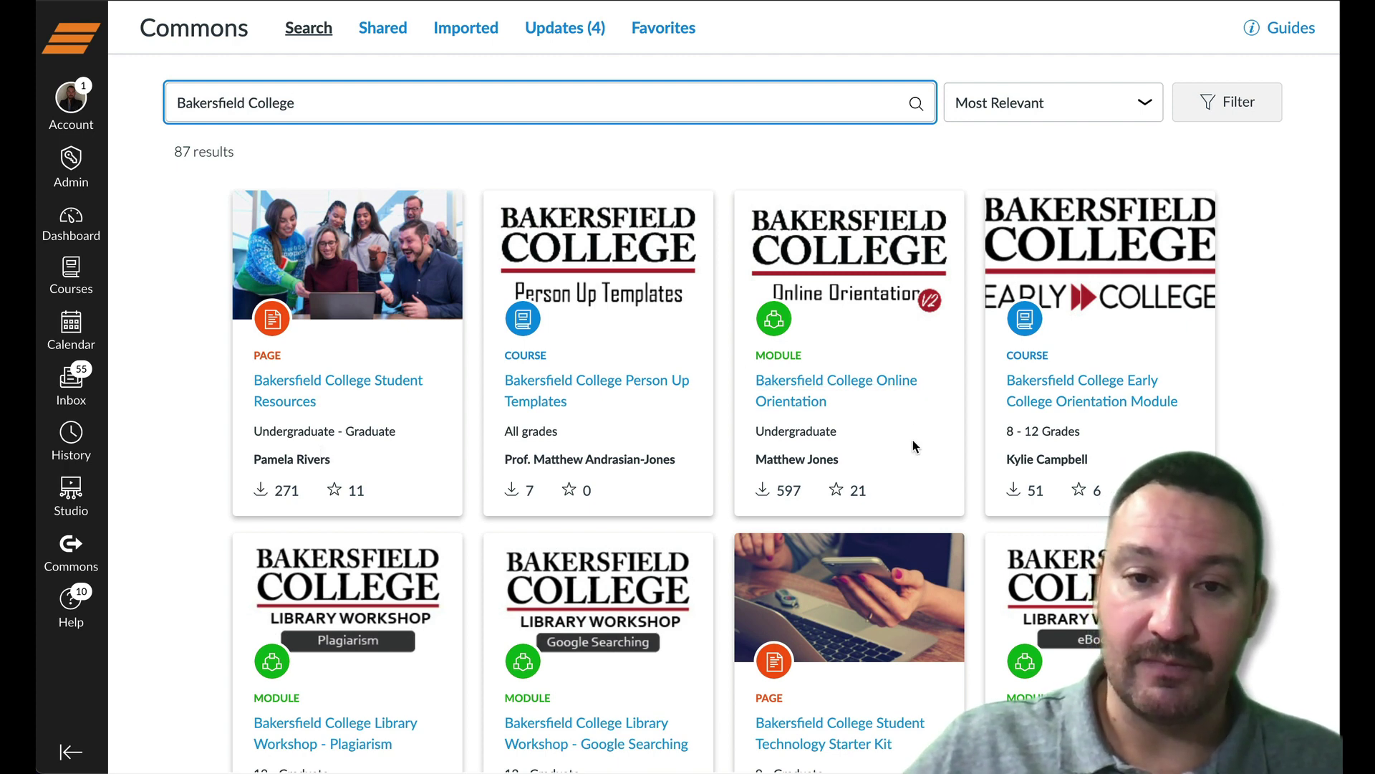
pyautogui.scroll(-1, 913, 440)
pyautogui.scroll(-4, 898, 372)
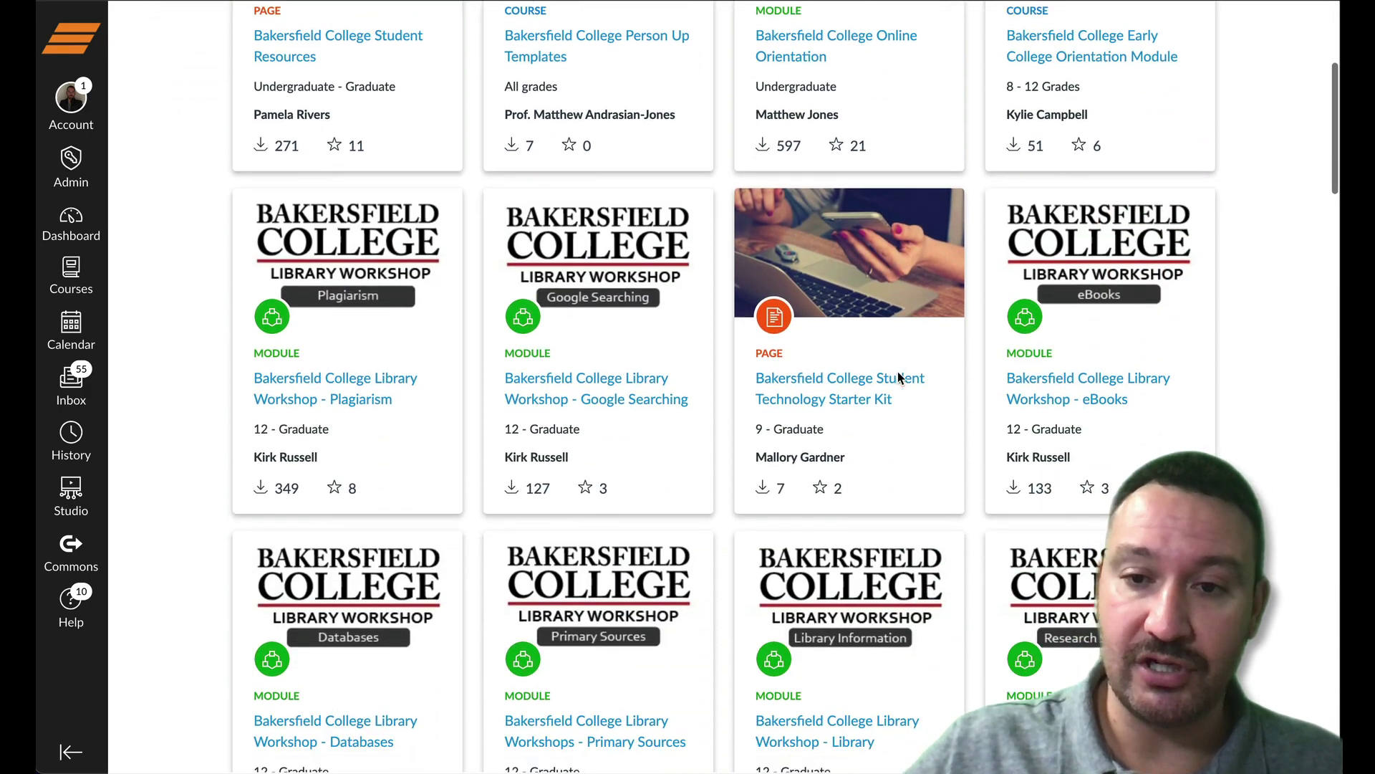
pyautogui.scroll(2, 898, 376)
pyautogui.scroll(-5, 947, 351)
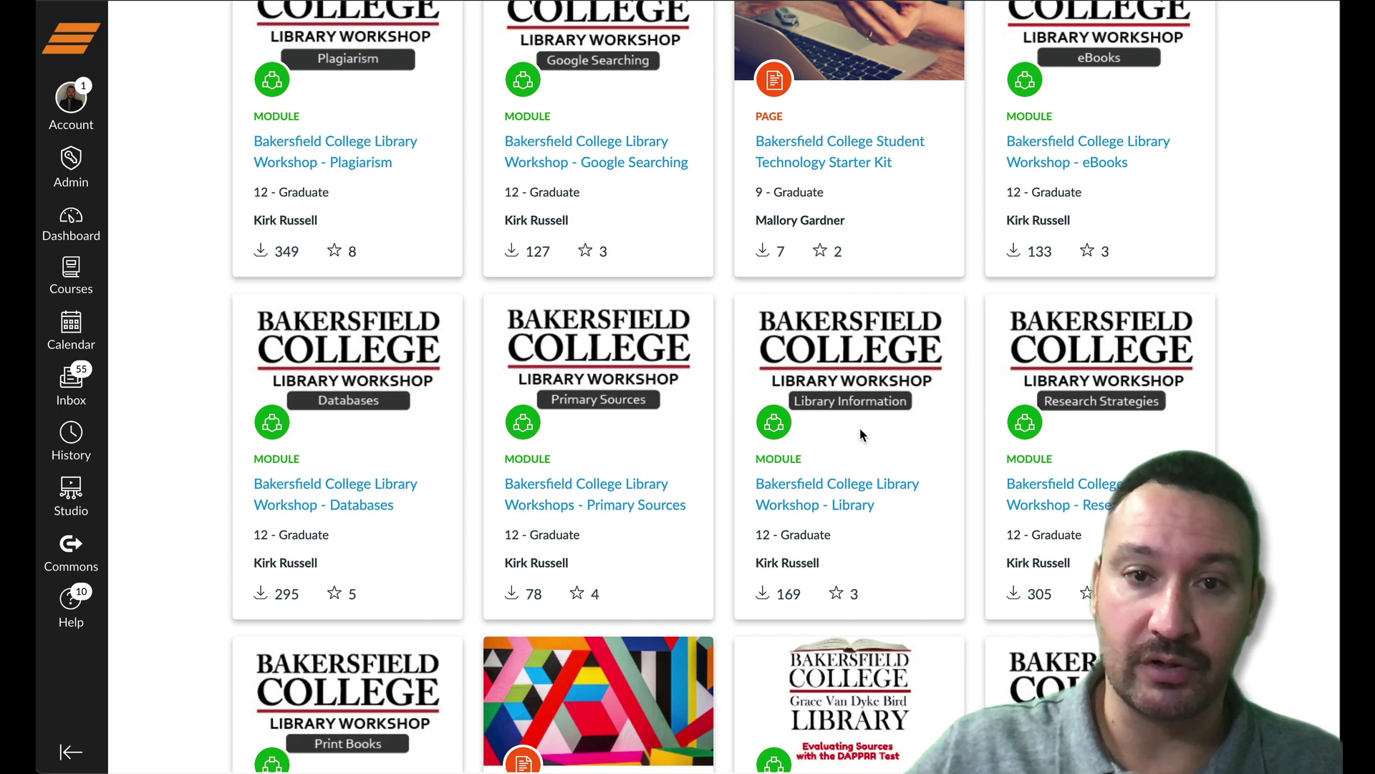
pyautogui.scroll(1, 860, 428)
pyautogui.scroll(-1, 861, 429)
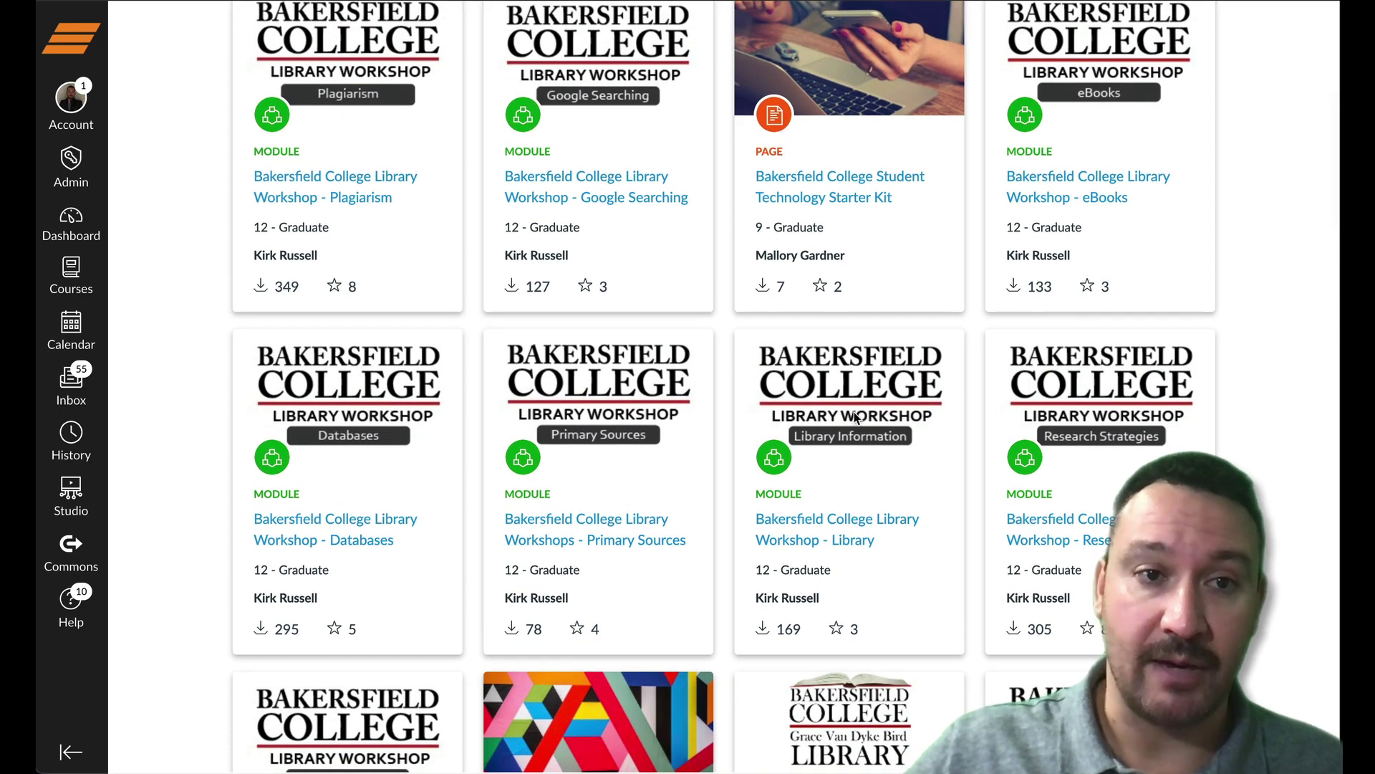
pyautogui.scroll(2, 432, 150)
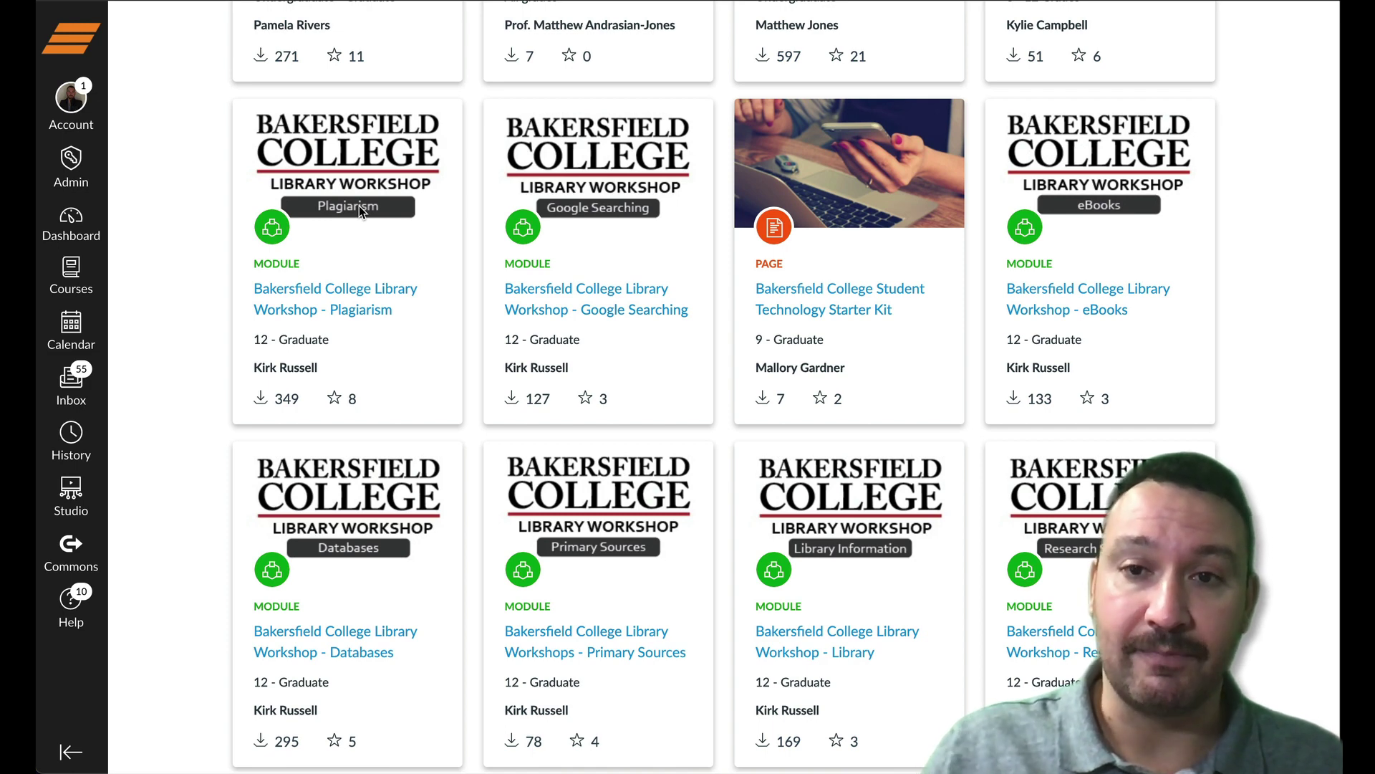
pyautogui.scroll(6, 556, 237)
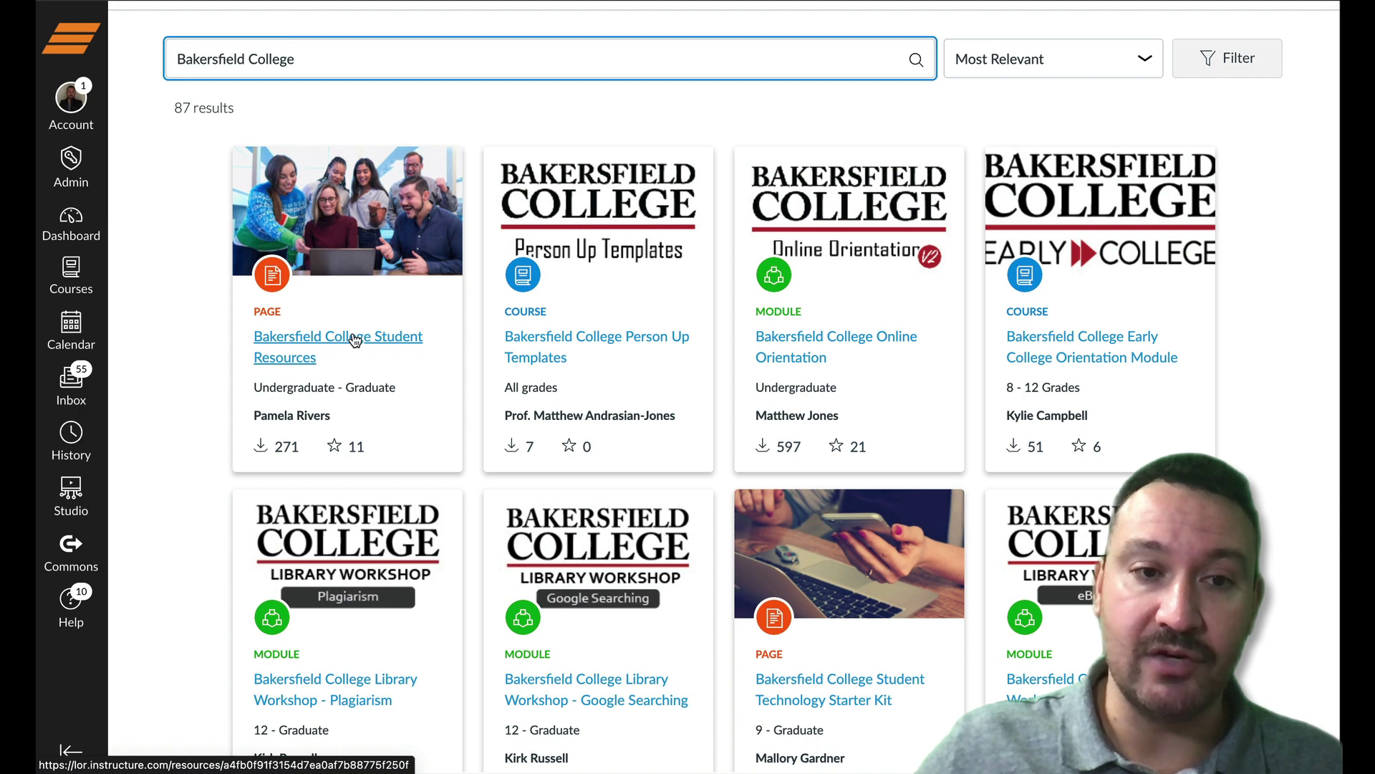
# Open the Bakersfield College Student Resources card and browse its 7.44 kB Resources preview
pyautogui.click(353, 338)
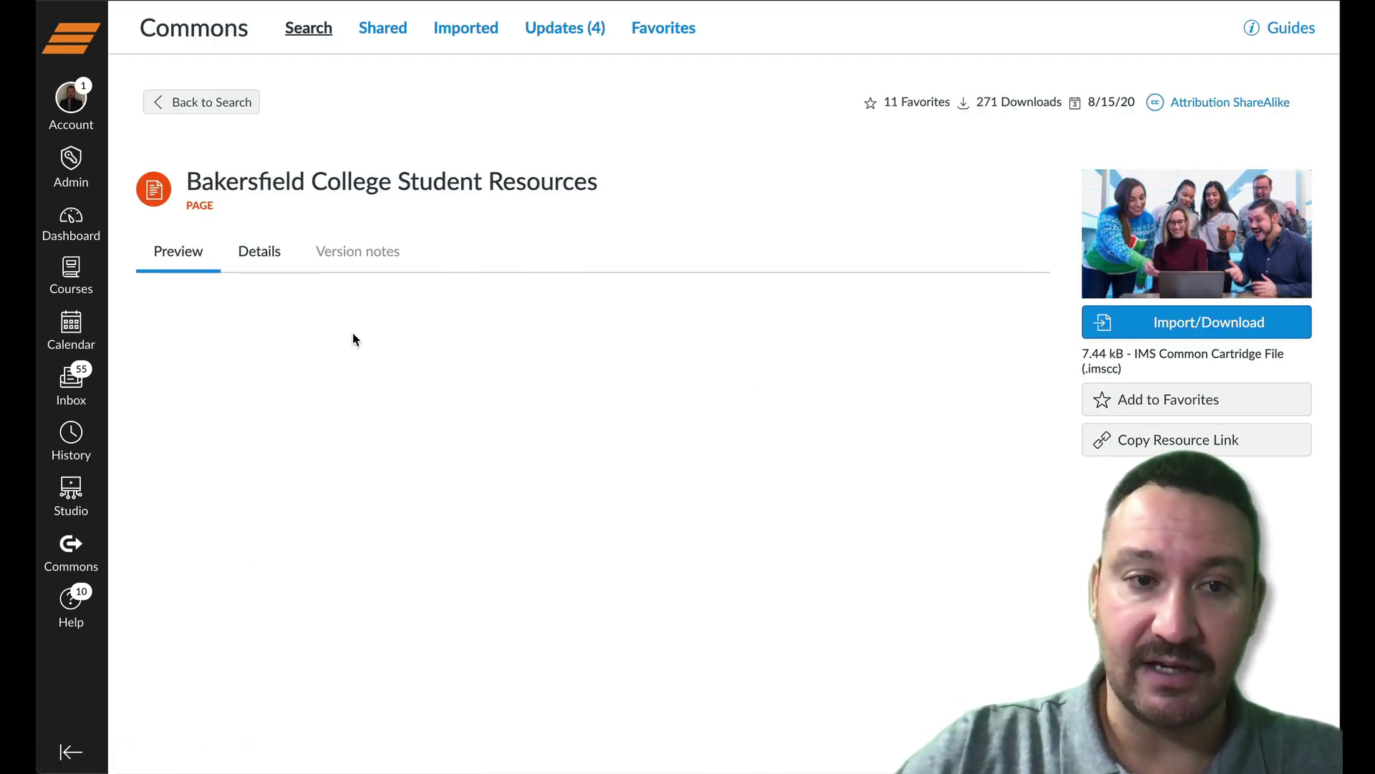
pyautogui.scroll(-5, 549, 441)
pyautogui.scroll(-12, 549, 440)
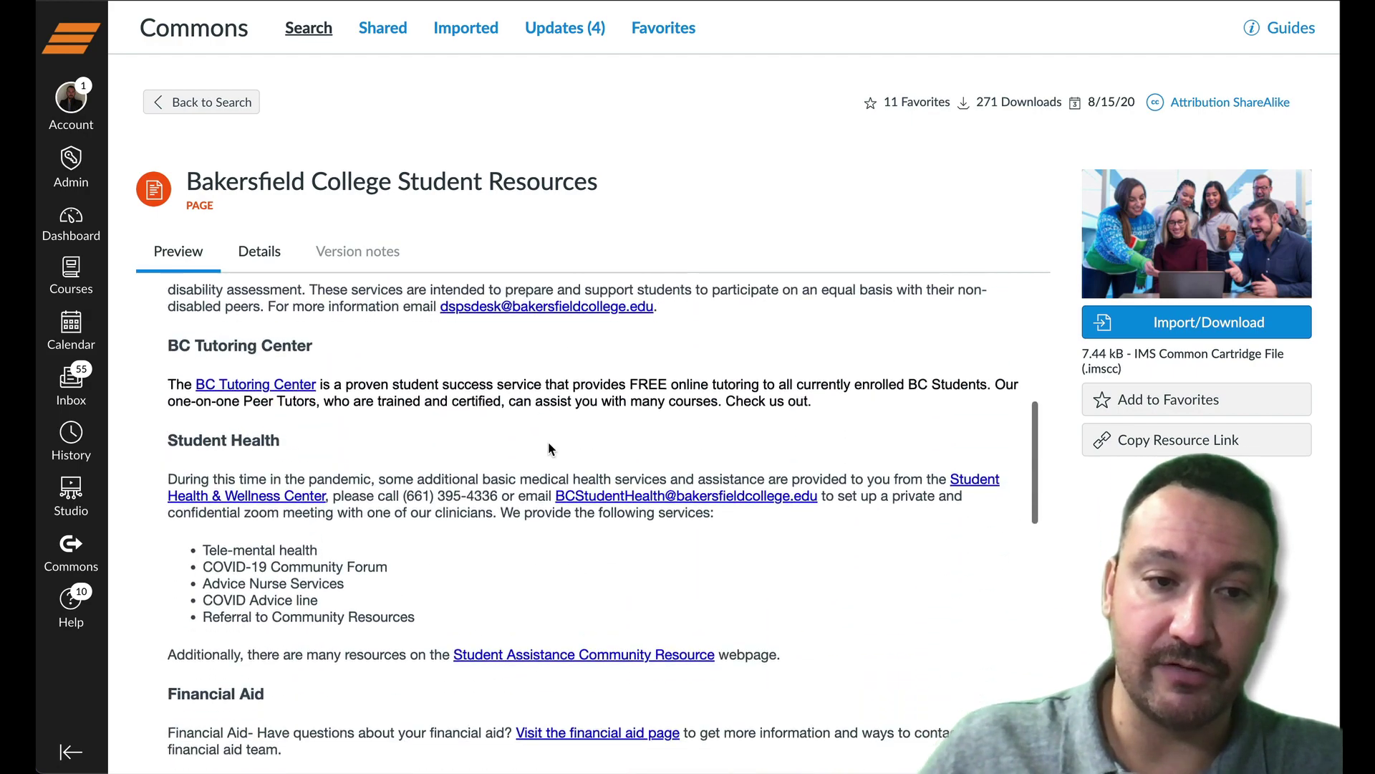
pyautogui.scroll(-4, 548, 443)
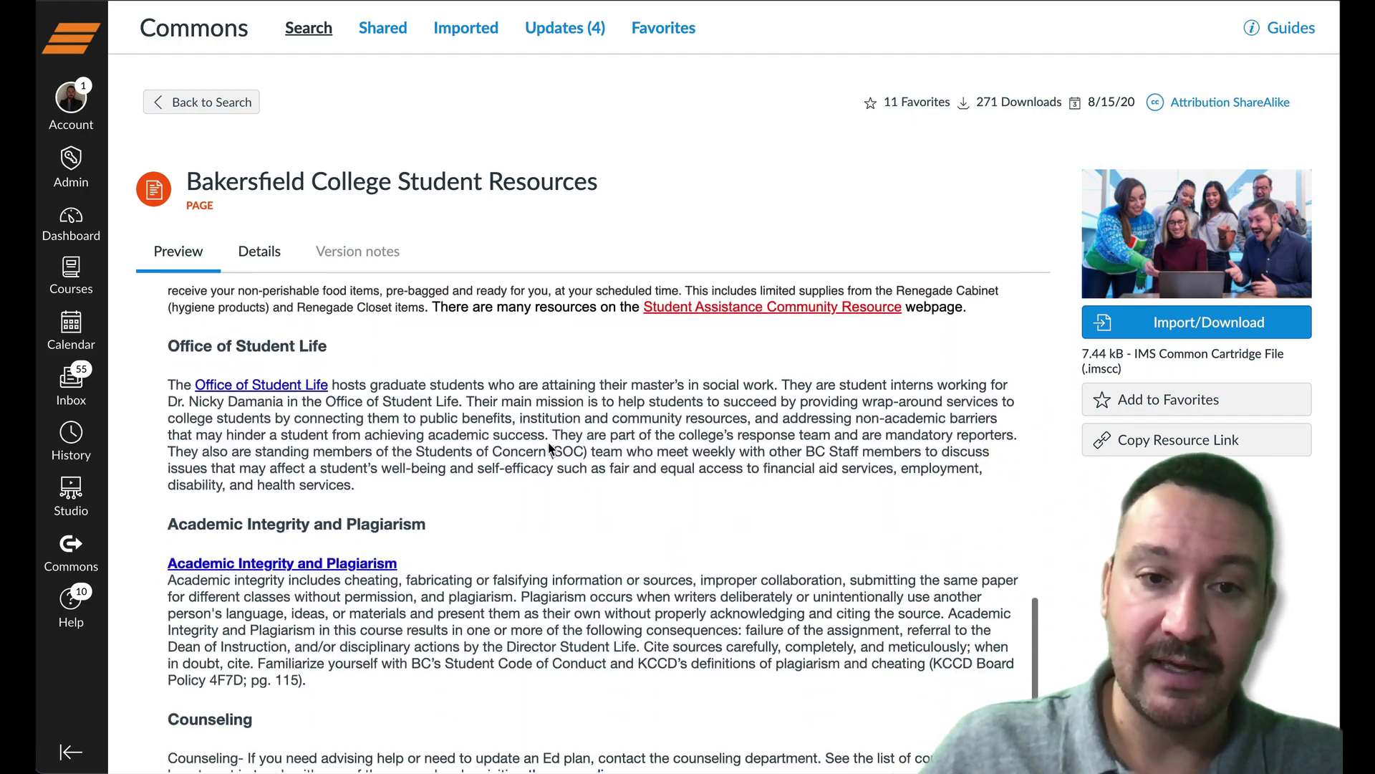
pyautogui.scroll(12, 549, 442)
pyautogui.scroll(5, 550, 447)
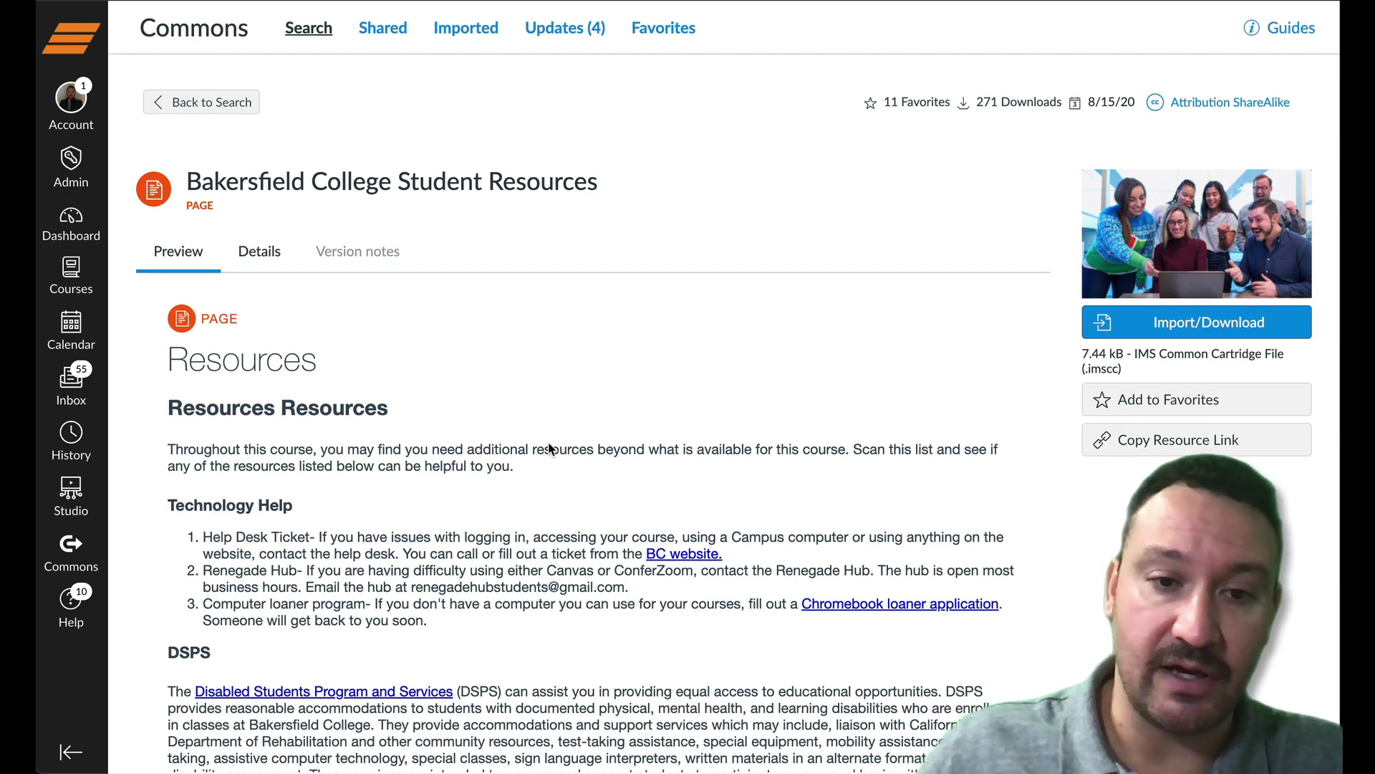
pyautogui.scroll(-1, 559, 500)
pyautogui.scroll(1, 557, 487)
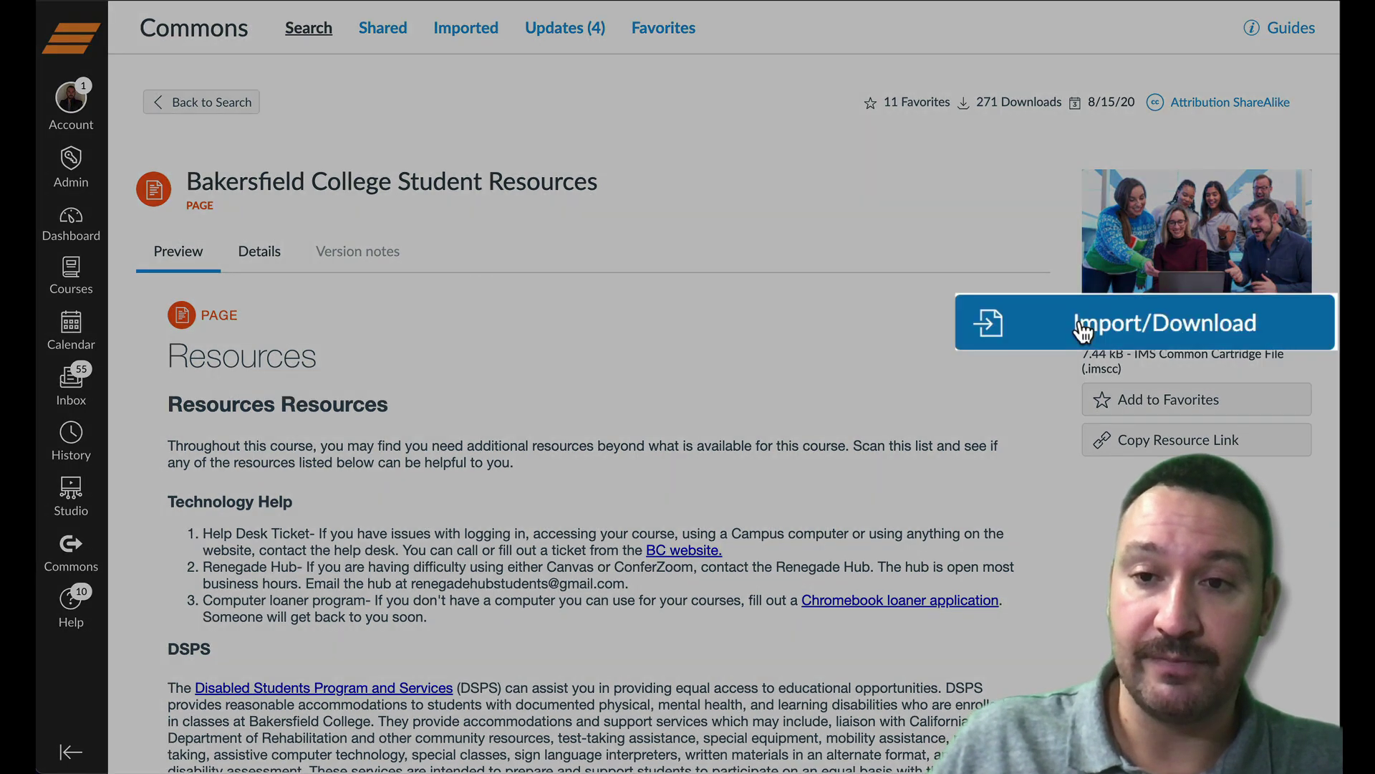
# Bring up Import/Download for the page and check Matt's Methods in the course list
pyautogui.click(1083, 331)
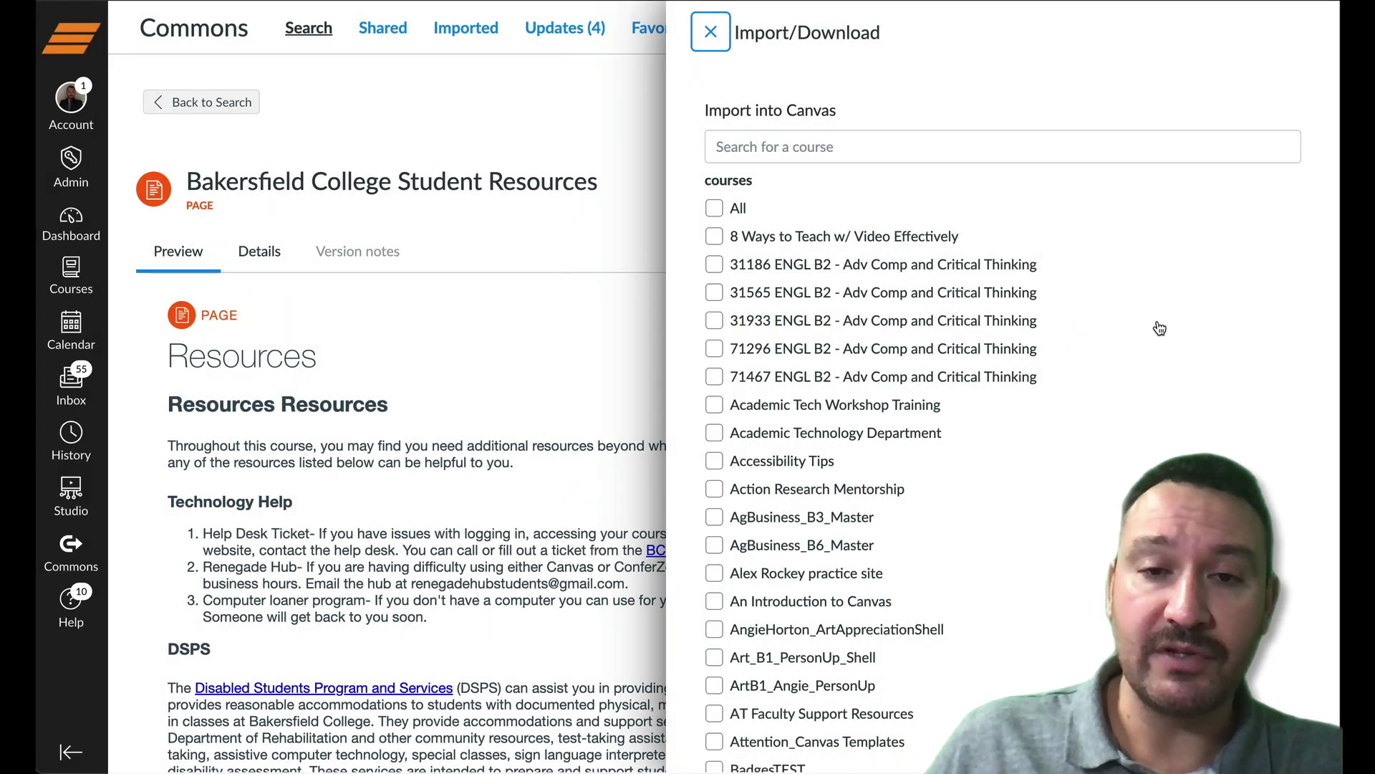
pyautogui.scroll(-3, 969, 343)
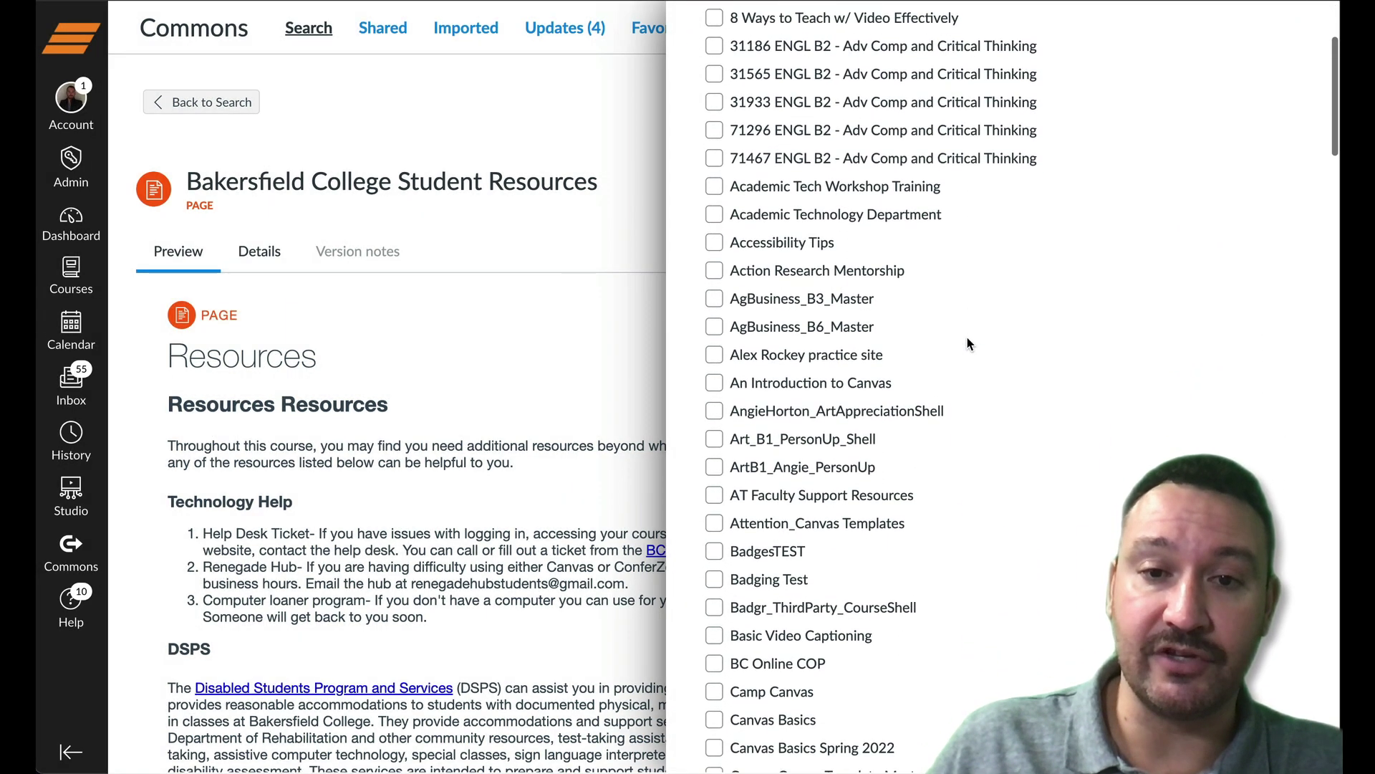
pyautogui.scroll(-2, 969, 344)
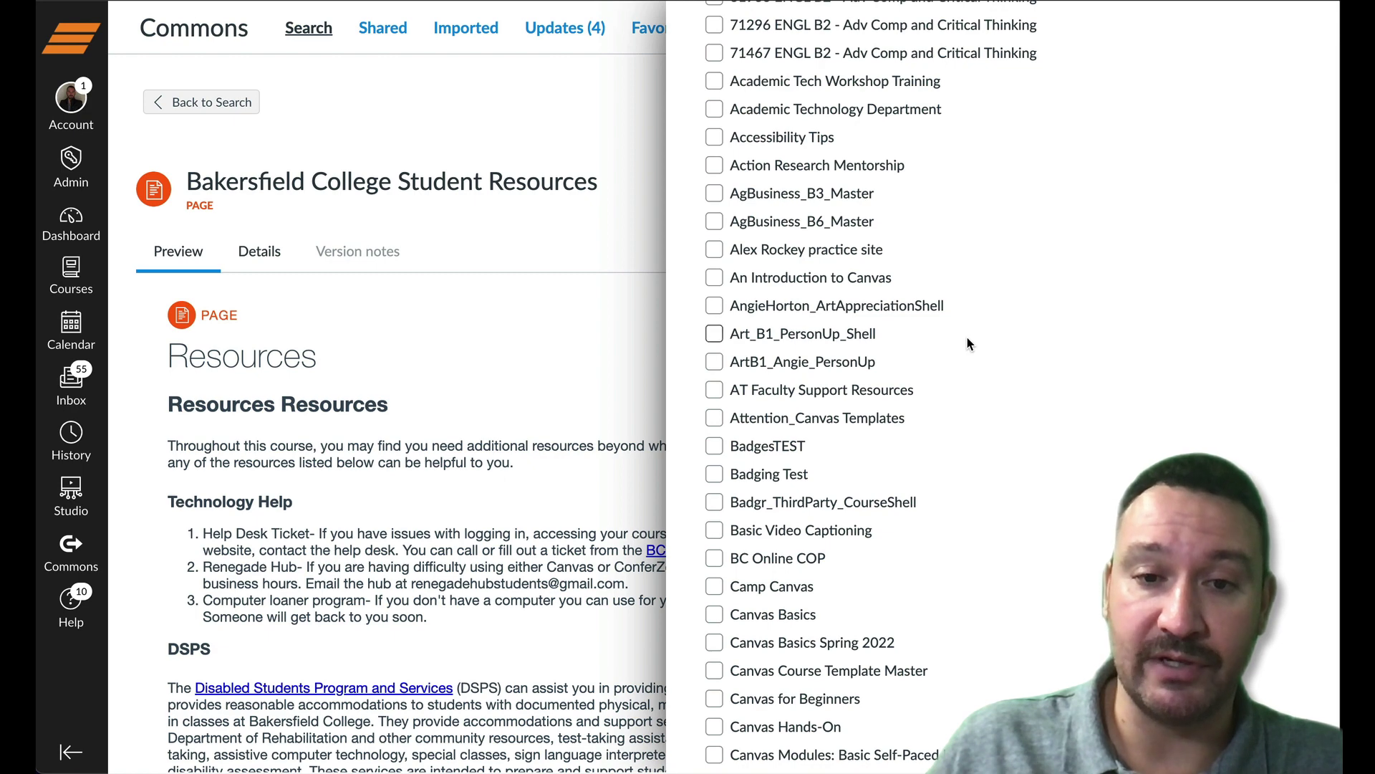
pyautogui.scroll(-15, 967, 344)
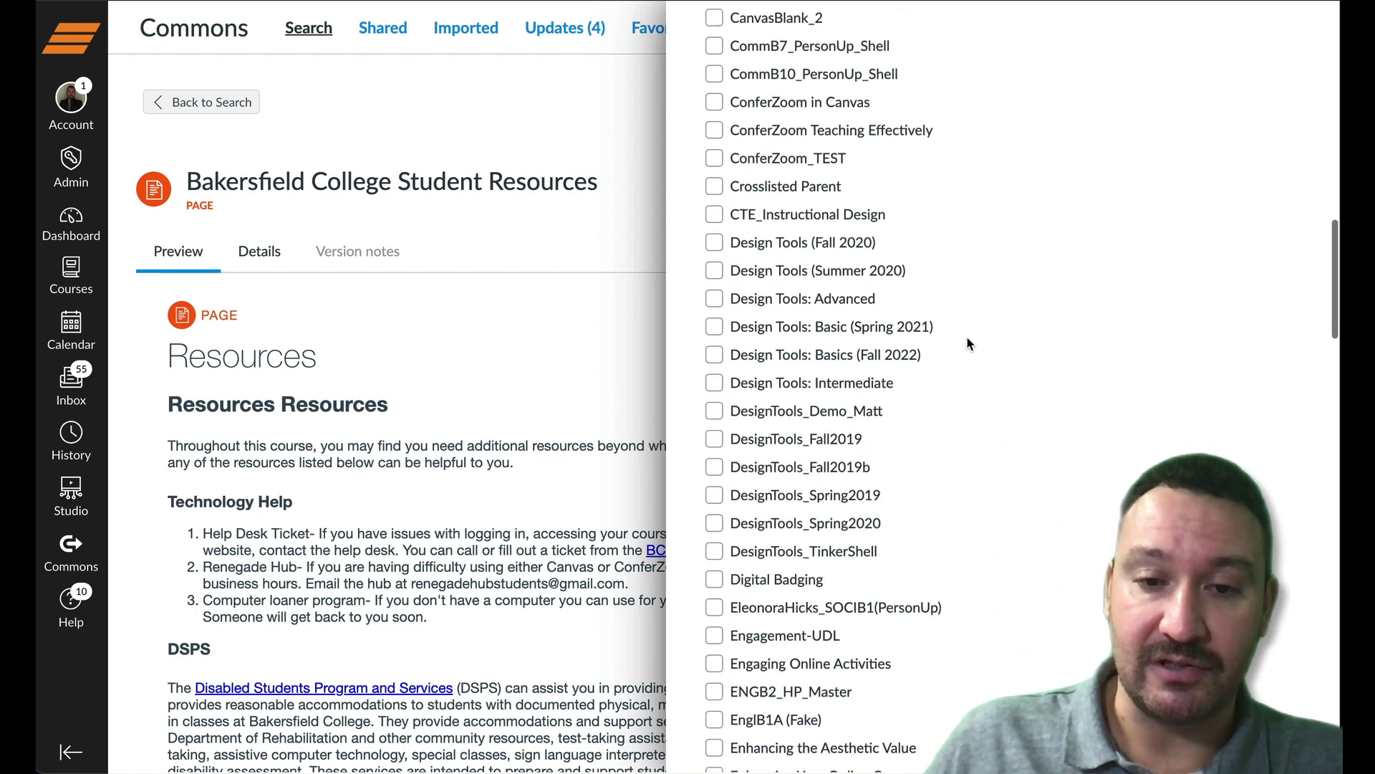
pyautogui.scroll(-12, 968, 344)
pyautogui.scroll(-5, 967, 342)
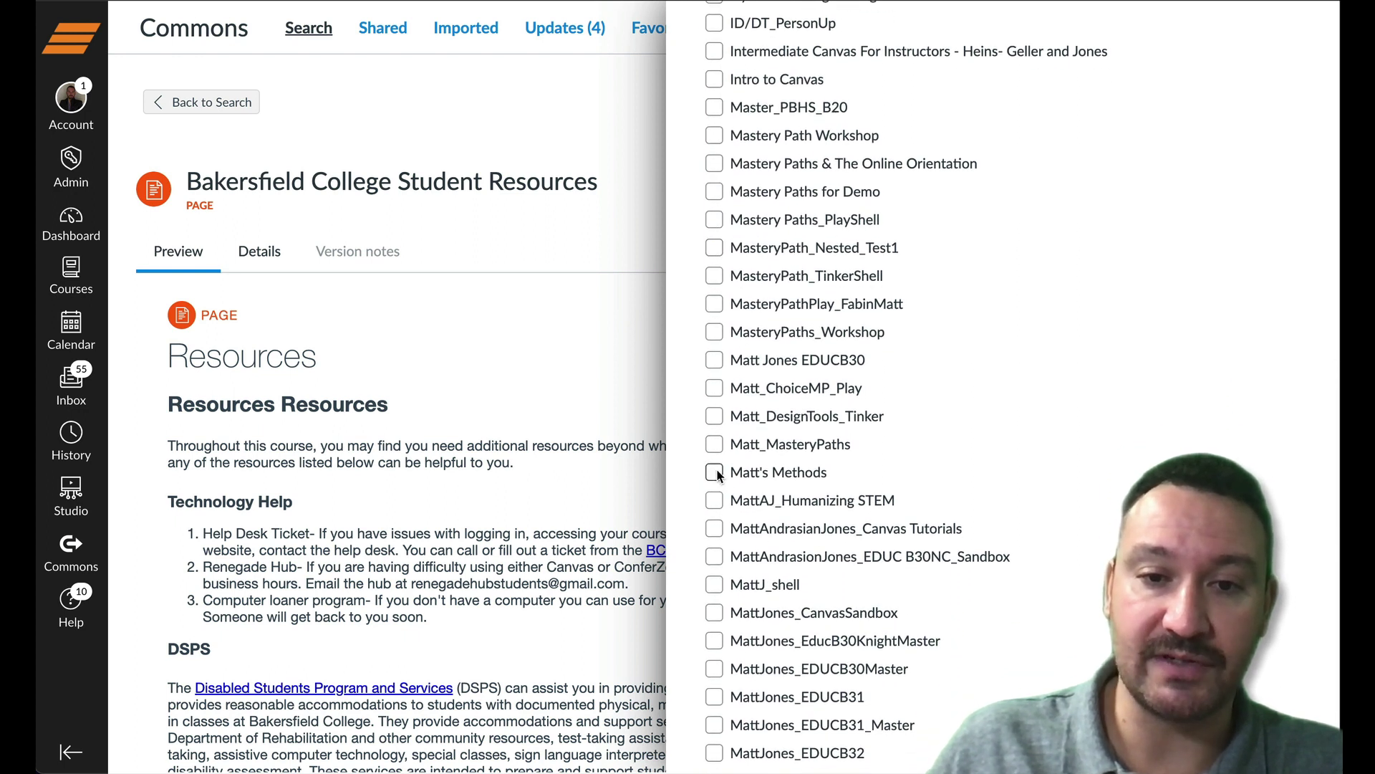
pyautogui.click(714, 472)
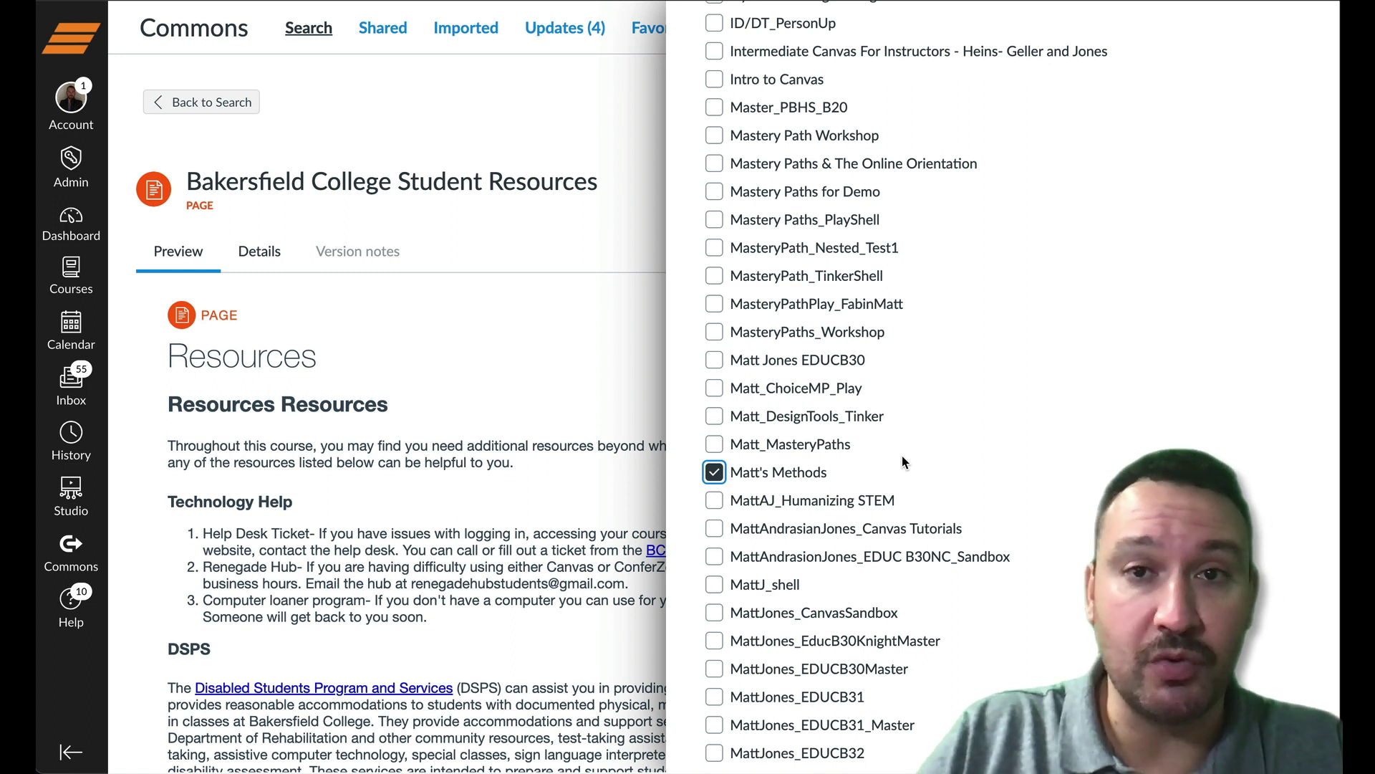
# Adjust the course checkboxes around Matt's Methods and start the Import into Course
pyautogui.click(714, 388)
pyautogui.click(715, 416)
pyautogui.click(714, 417)
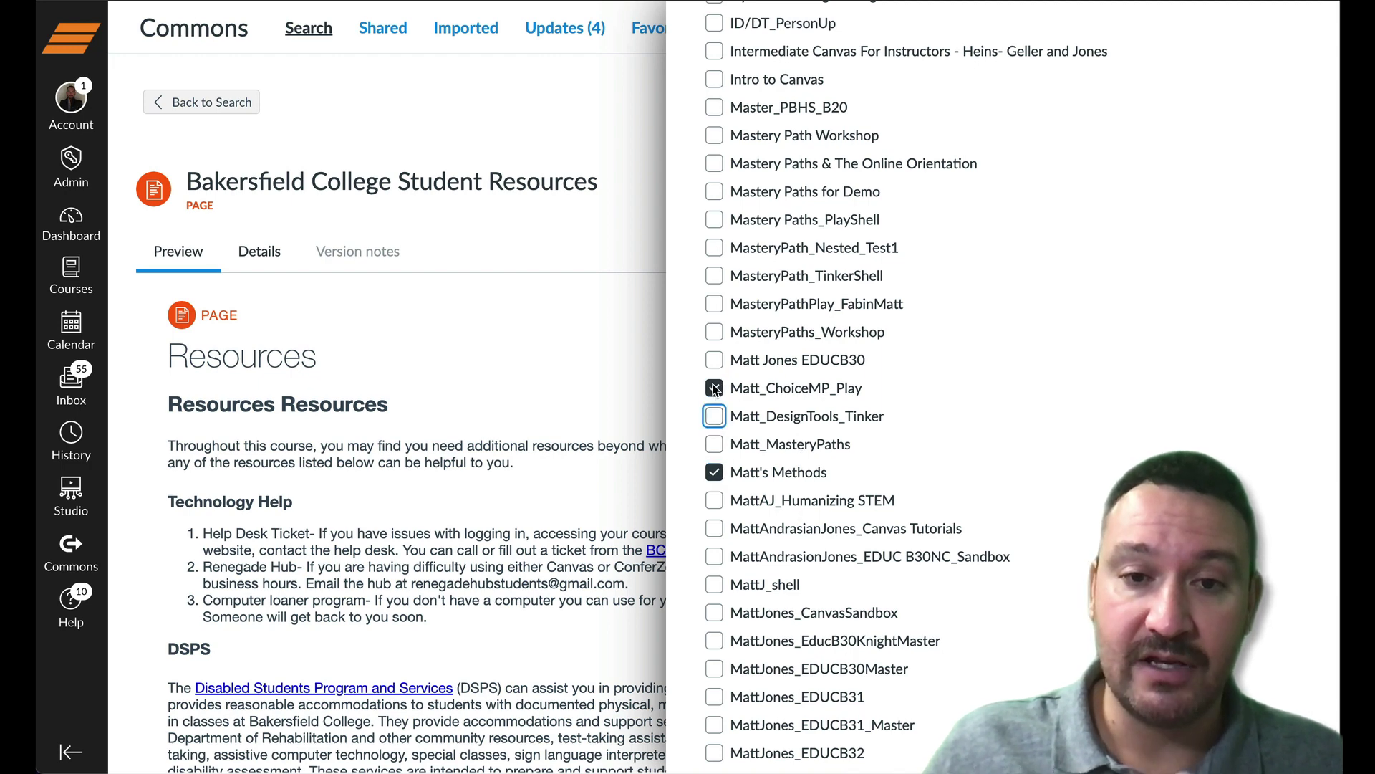
pyautogui.click(714, 388)
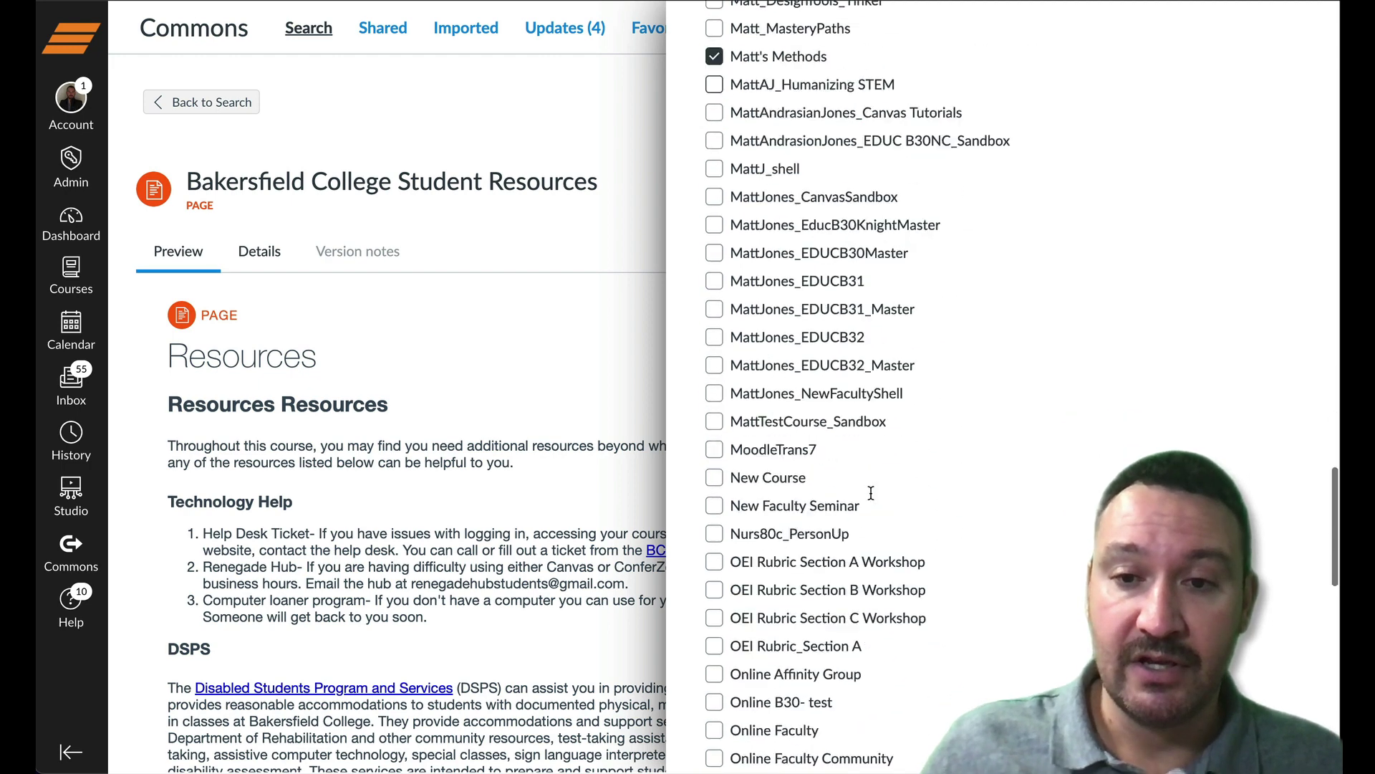
pyautogui.scroll(-15, 872, 492)
pyautogui.scroll(-7, 871, 493)
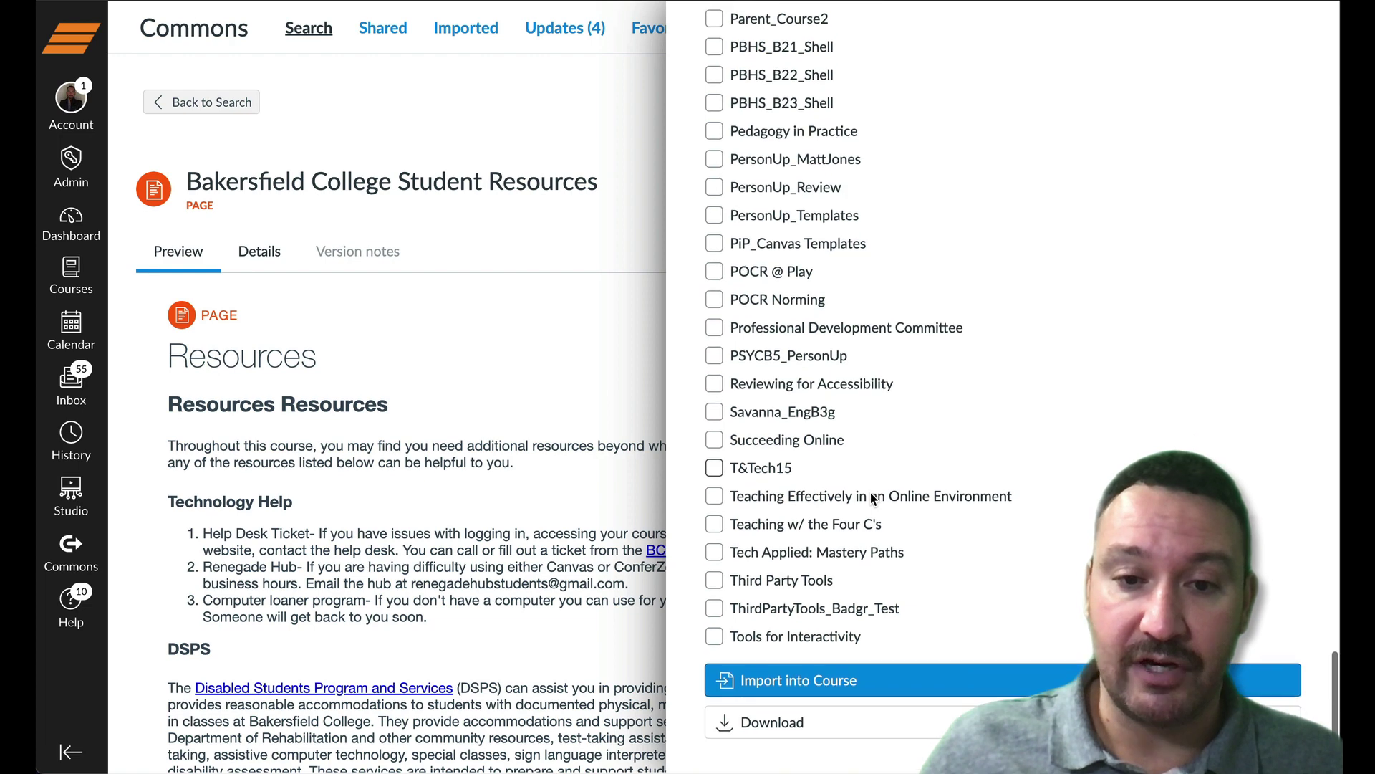
pyautogui.click(826, 681)
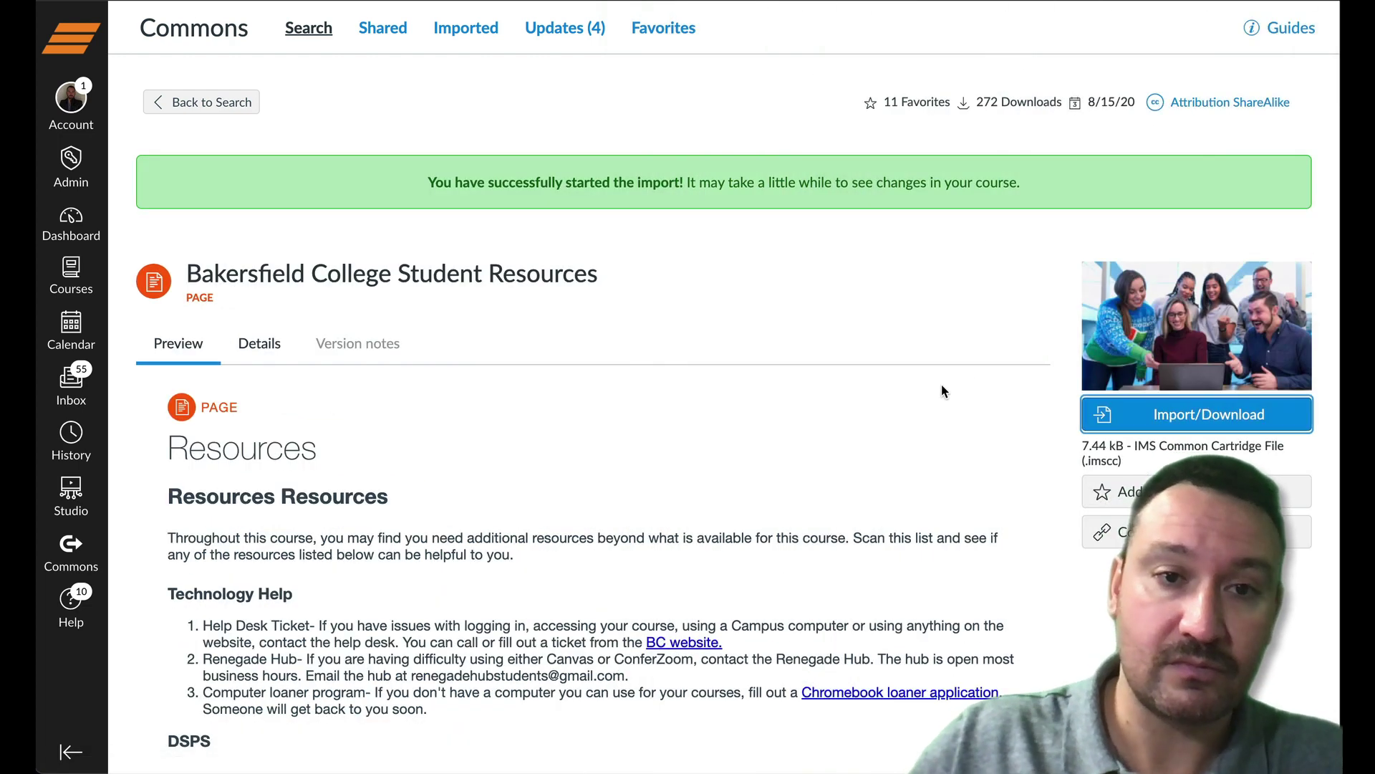